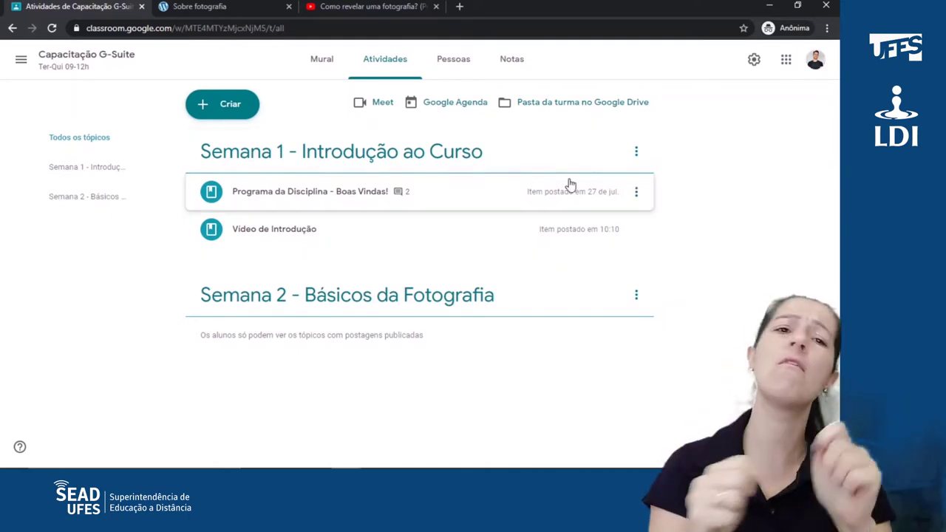
Step: Move the "Programa da Disciplina - Boas Vindas!" post below "Vídeo de Introdução" and back to first place in Semana 1
click(636, 195)
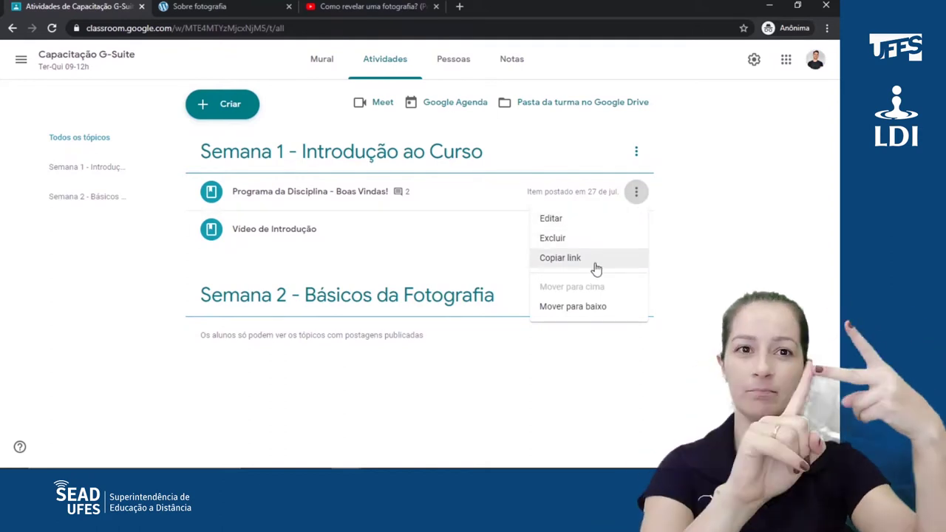
click(556, 306)
drag(295, 197, 300, 224)
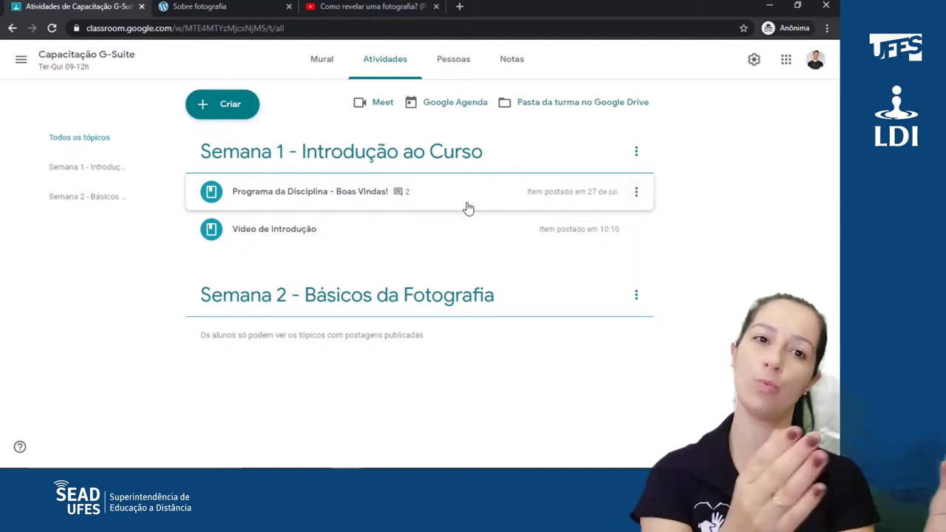
Step: Review the "Programa da Disciplina - Boas Vindas!" post, its class comments, its full material page and the available management options
click(340, 194)
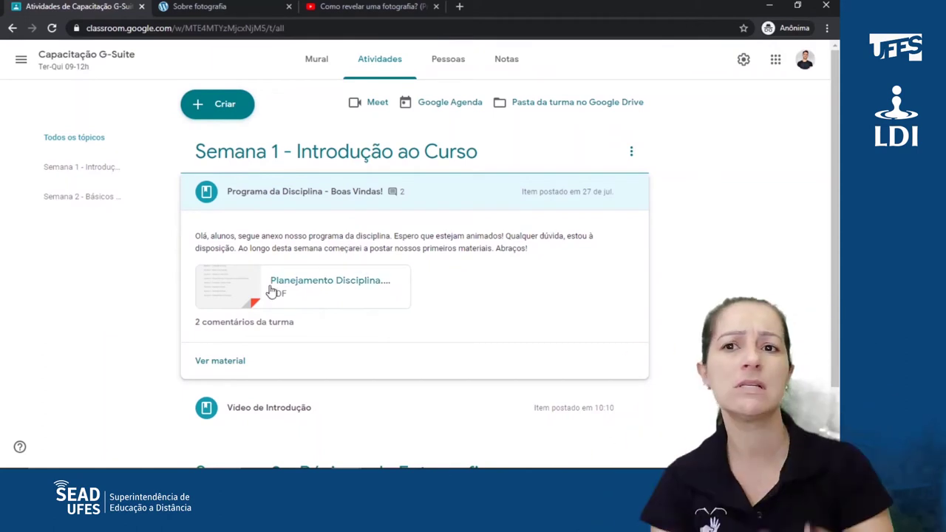
click(256, 322)
click(136, 304)
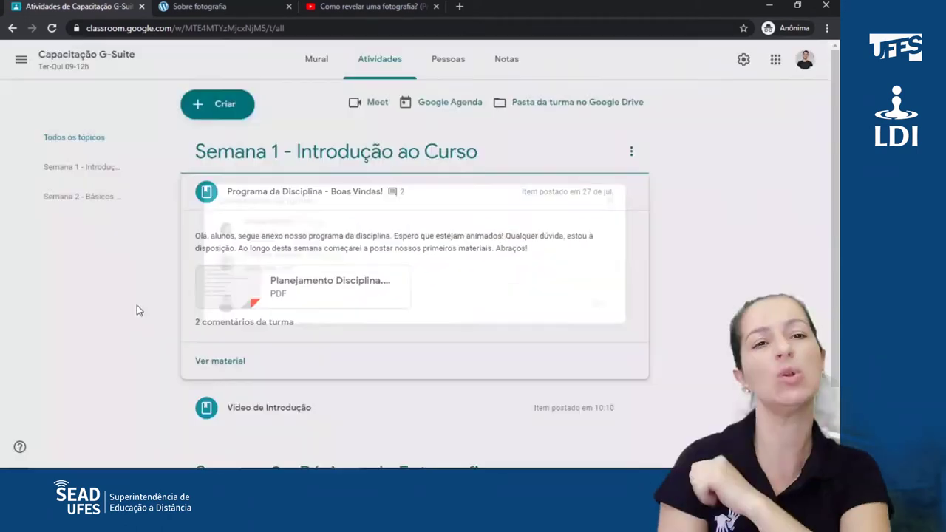
click(221, 362)
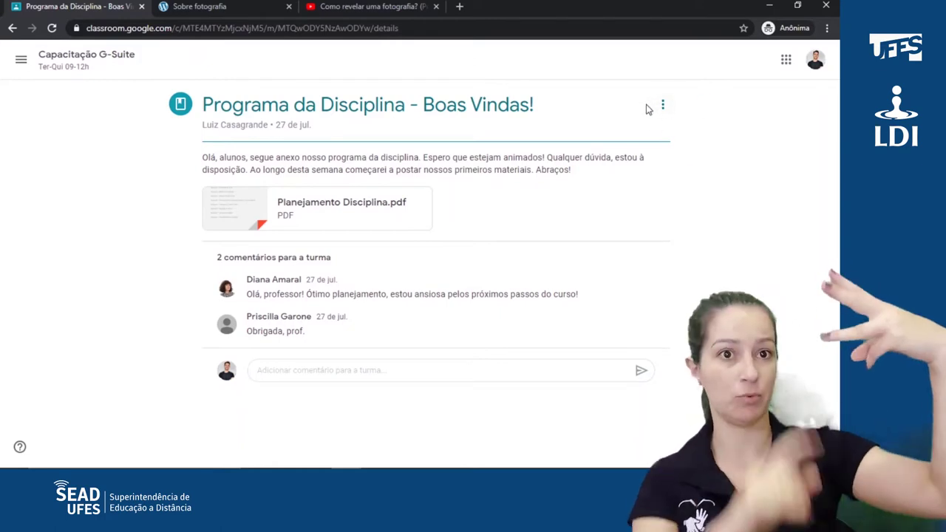
click(663, 107)
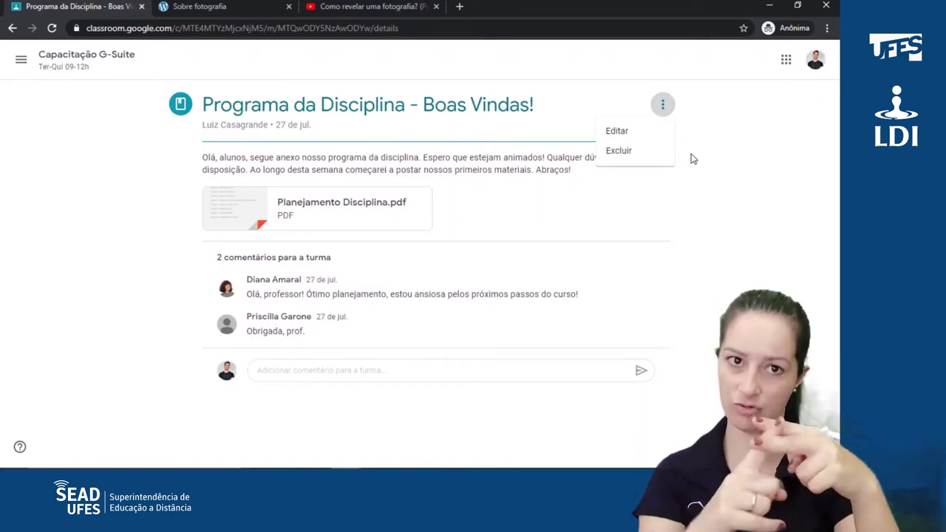
Step: Return to the Capacitação G-Suite class's Atividades page and start a new Material post
click(20, 59)
click(20, 59)
click(94, 243)
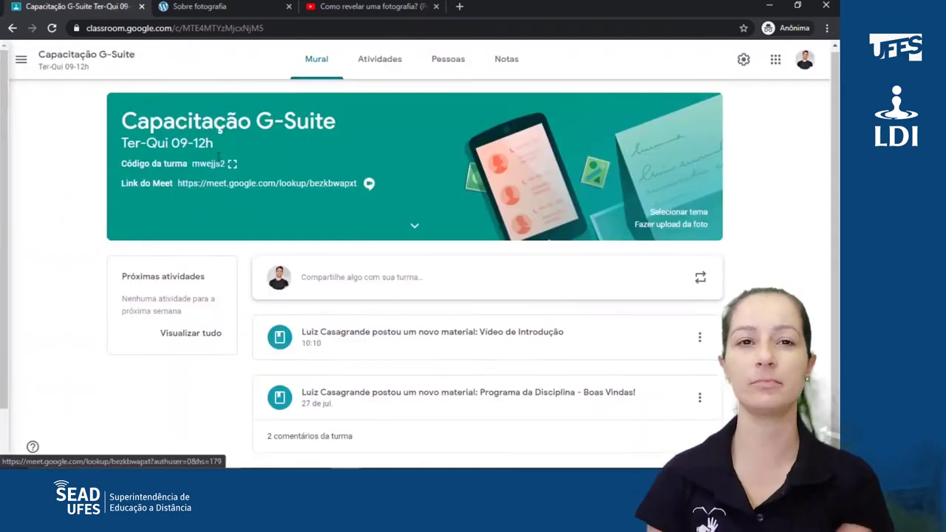
click(385, 58)
click(226, 108)
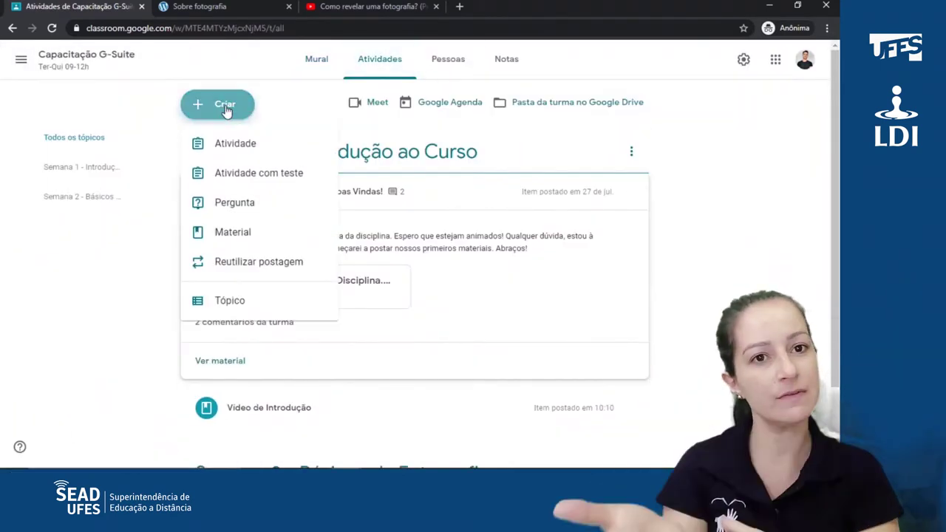
click(251, 240)
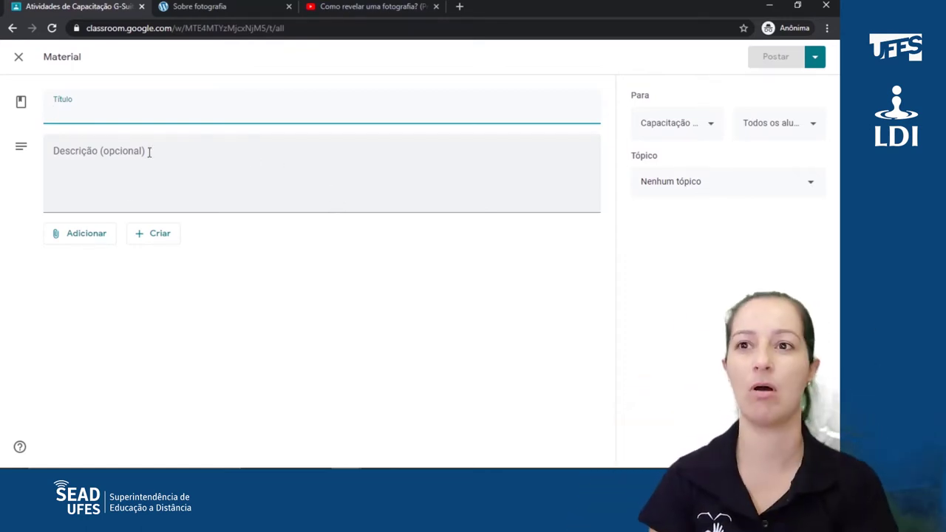
Step: Attach td_camera_fotografica.jpg from the recent Google Drive files after browsing the other Drive sources
click(85, 234)
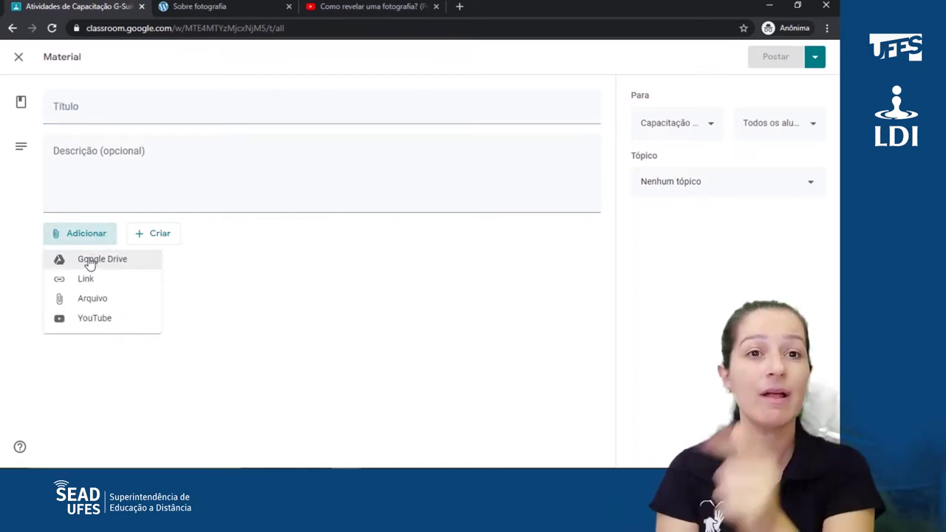
click(88, 260)
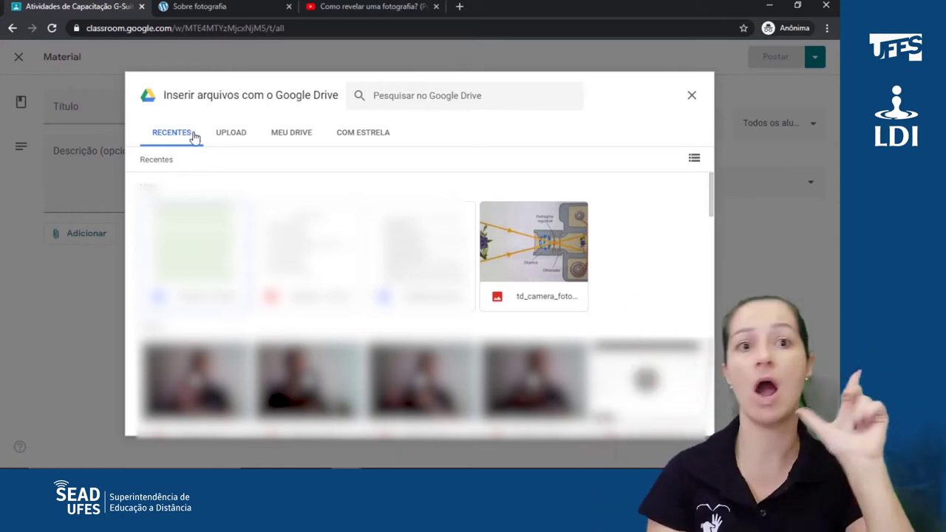
click(223, 135)
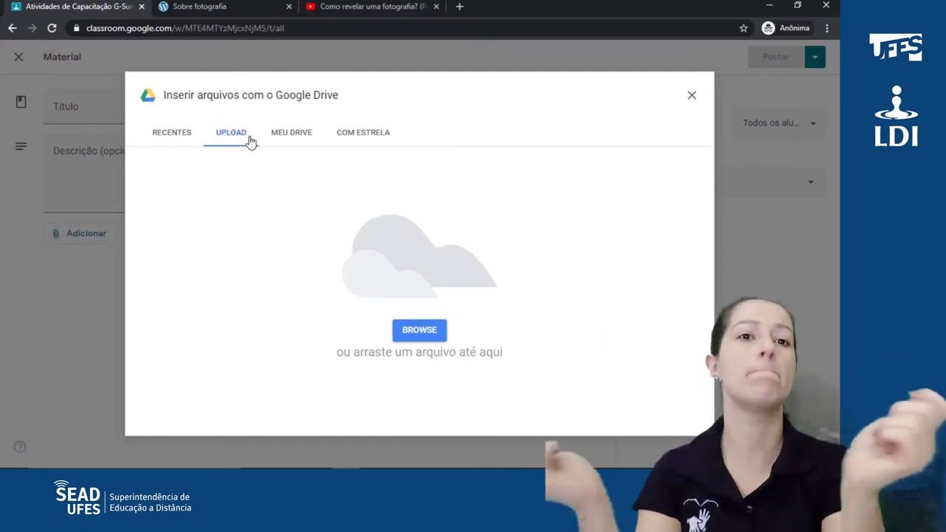
click(288, 138)
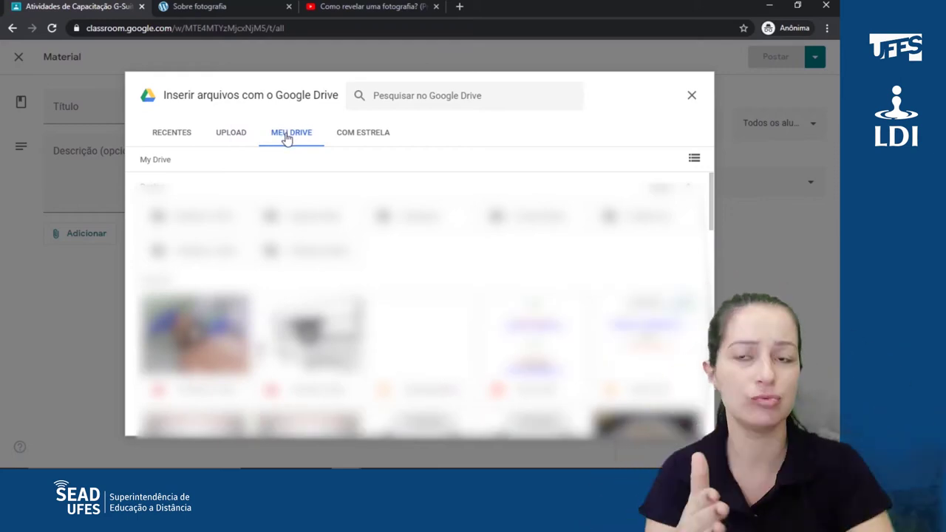
click(353, 138)
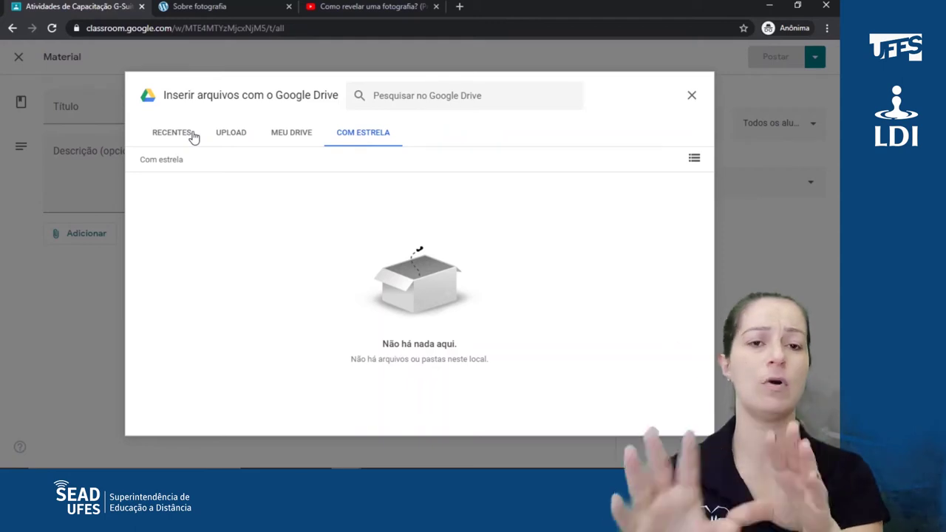
click(186, 136)
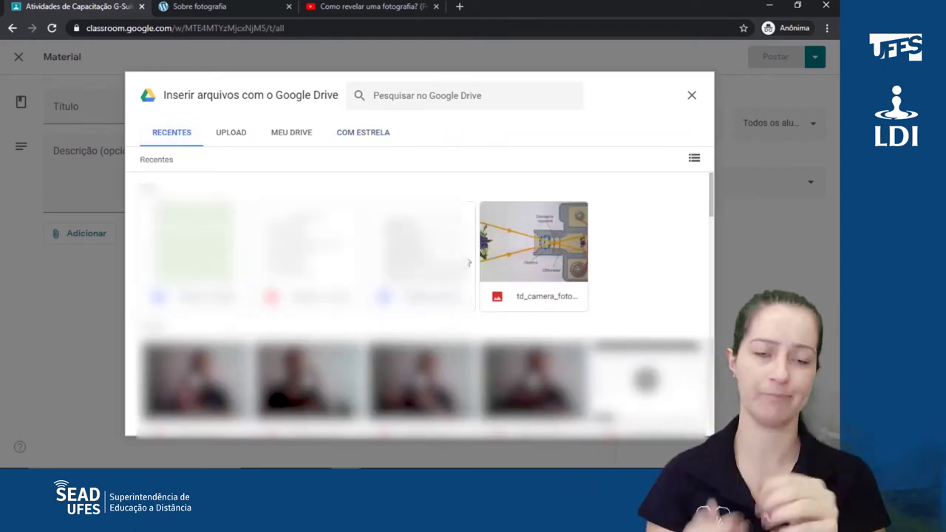
double_click(526, 249)
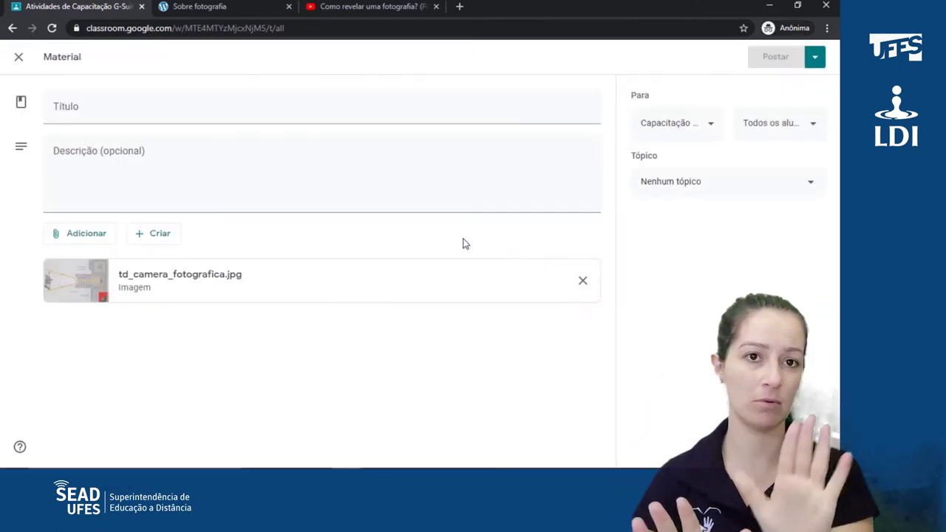
Step: Title the material "Como Funciona Uma Câmera Digital?"
click(227, 111)
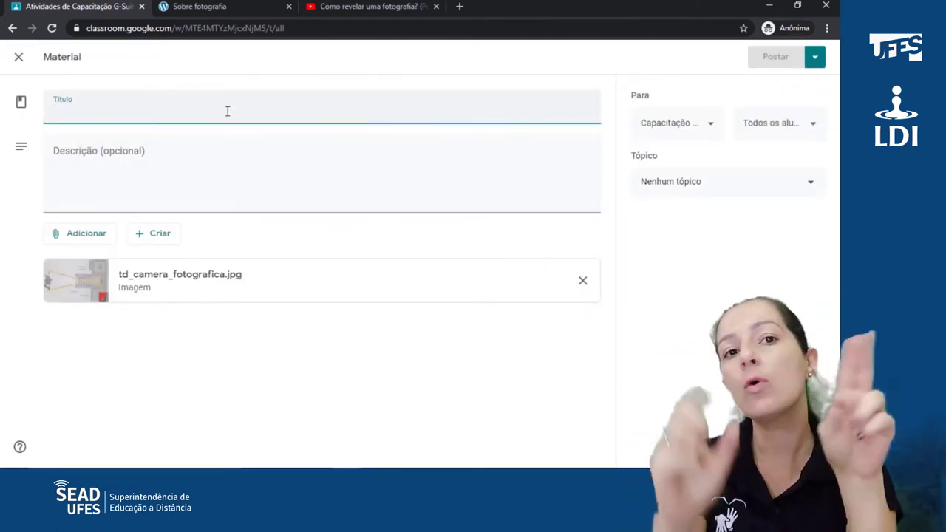
text(Como Funcion)
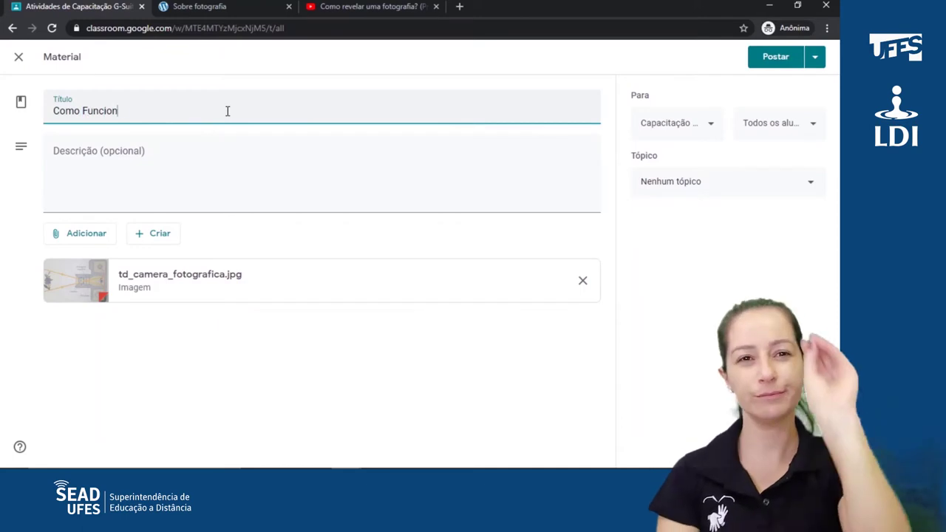
text(a Uma Câmera Digital?)
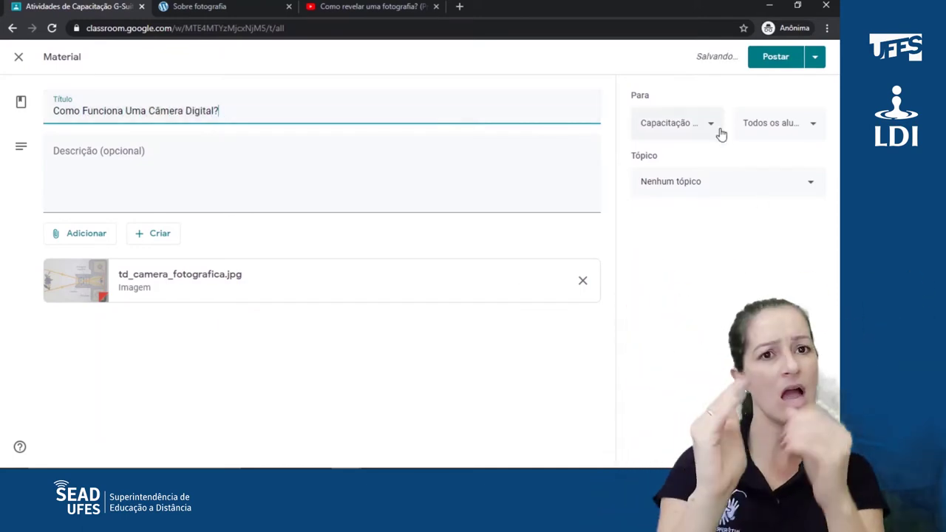
Step: Assign the material to the topic "Semana 2 - Básicos da Fotografia", keeping the class and all students as audience, and post it
click(706, 123)
click(705, 123)
click(783, 123)
click(783, 123)
click(708, 181)
click(711, 280)
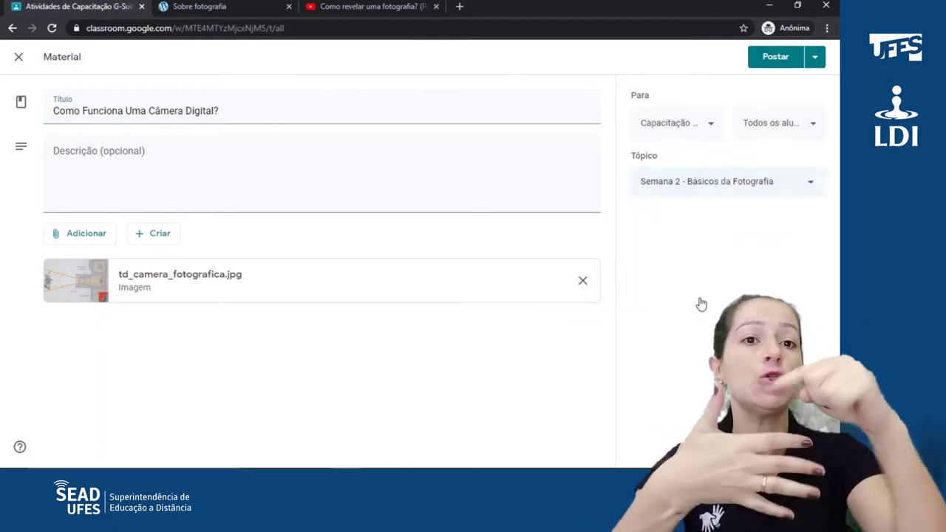
click(776, 56)
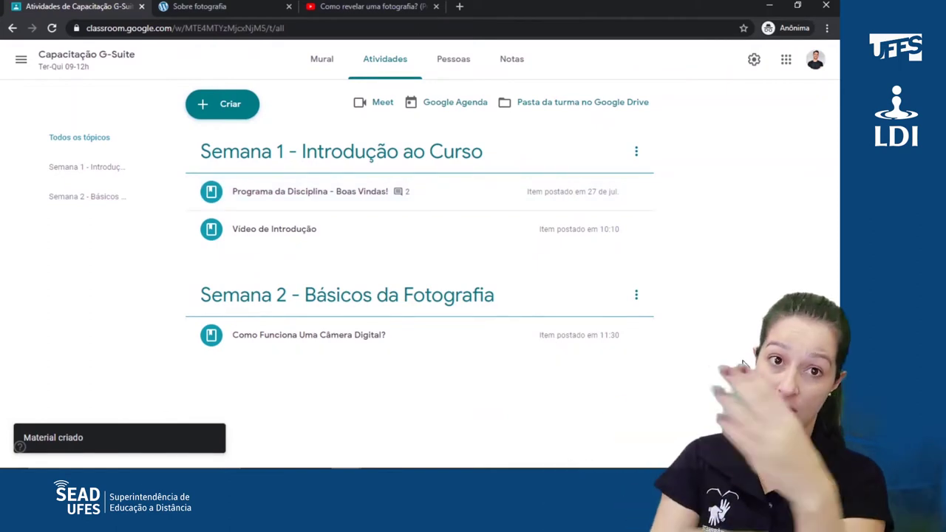
Step: Preview the two Semana 1 posts in the activities list and collapse them again
click(314, 193)
click(363, 401)
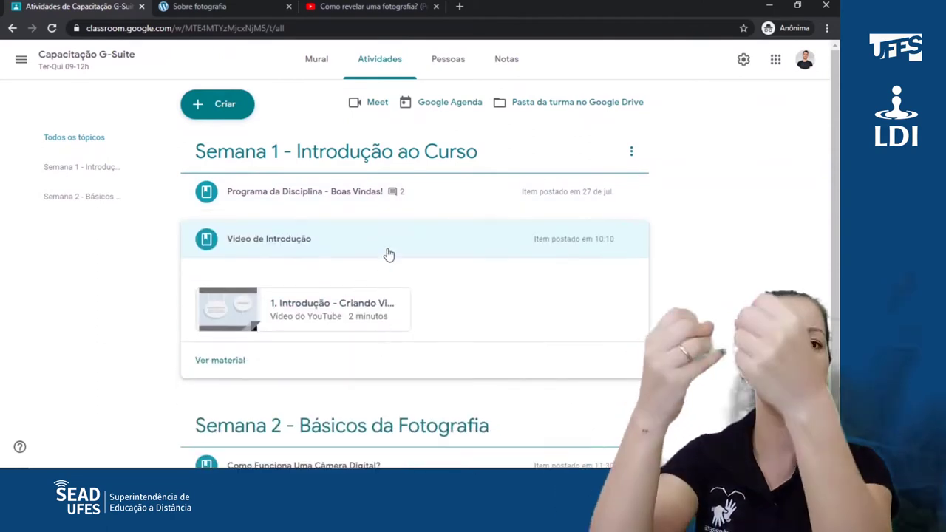
click(388, 244)
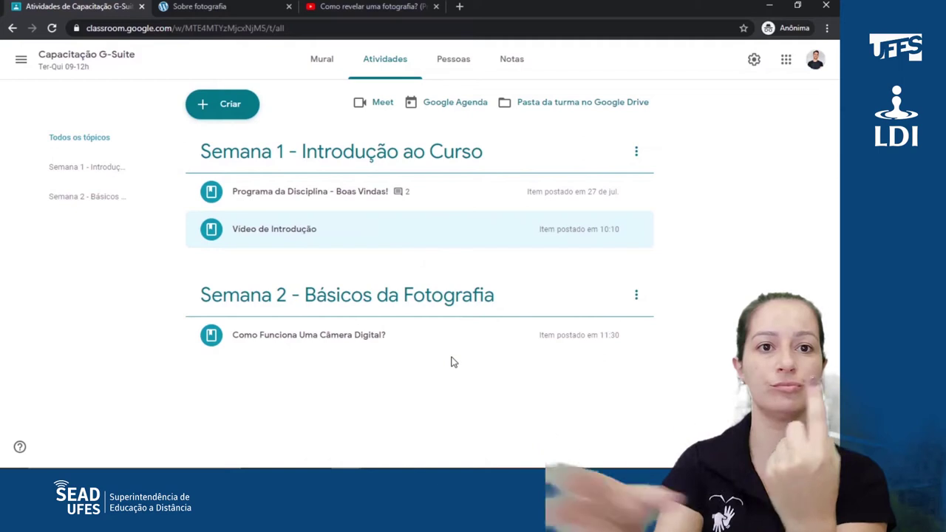
click(435, 390)
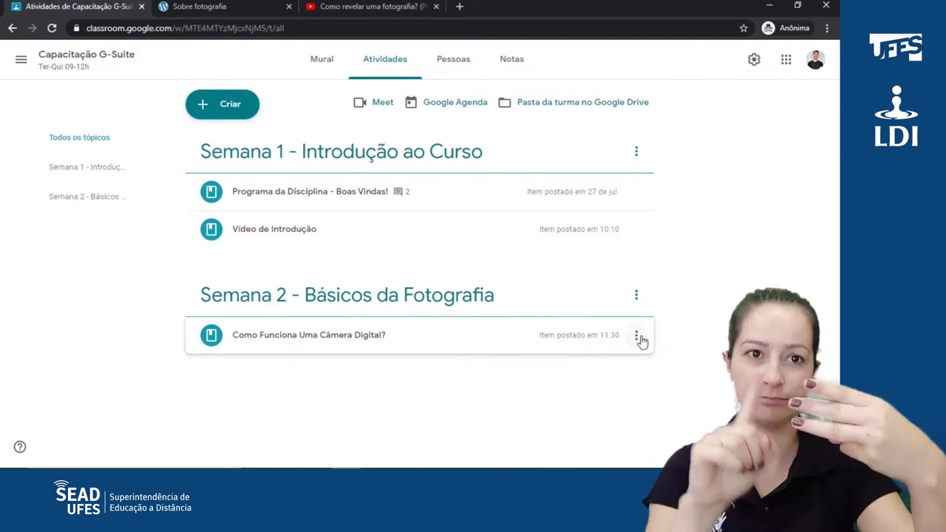
Step: Retitle the Semana 2 post "Materiais de Leitura e Referências" and set its description to "Estes são os materiais desta semana. Abraços."
click(636, 336)
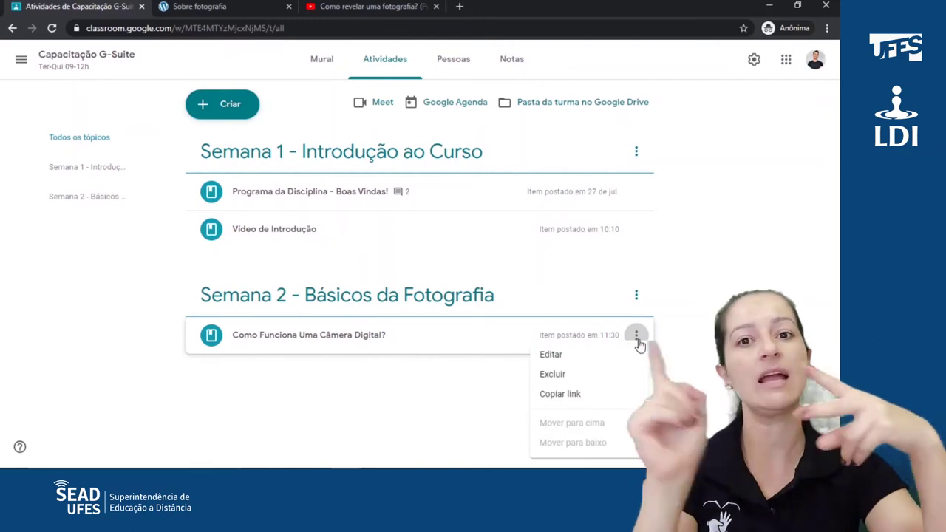
click(577, 361)
triple_click(273, 115)
text(Materia)
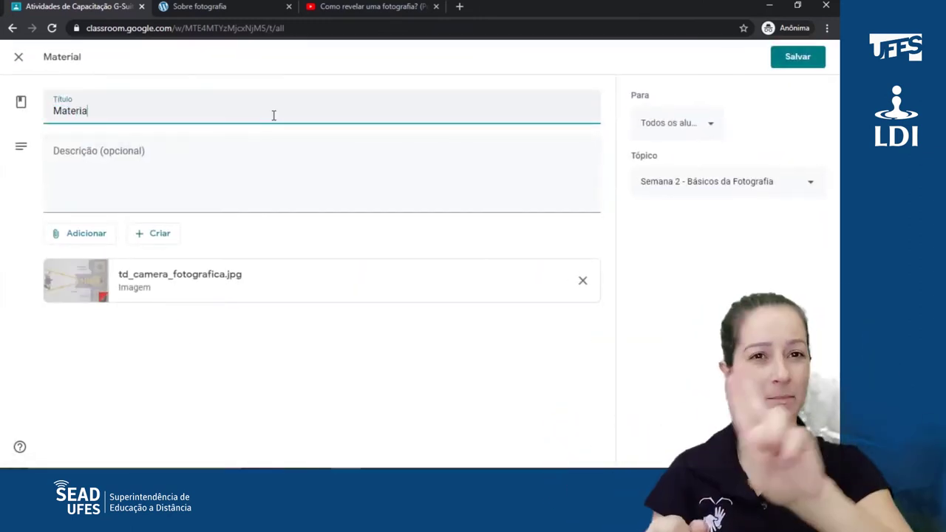
text(is de Leitura e Referências)
key(Tab)
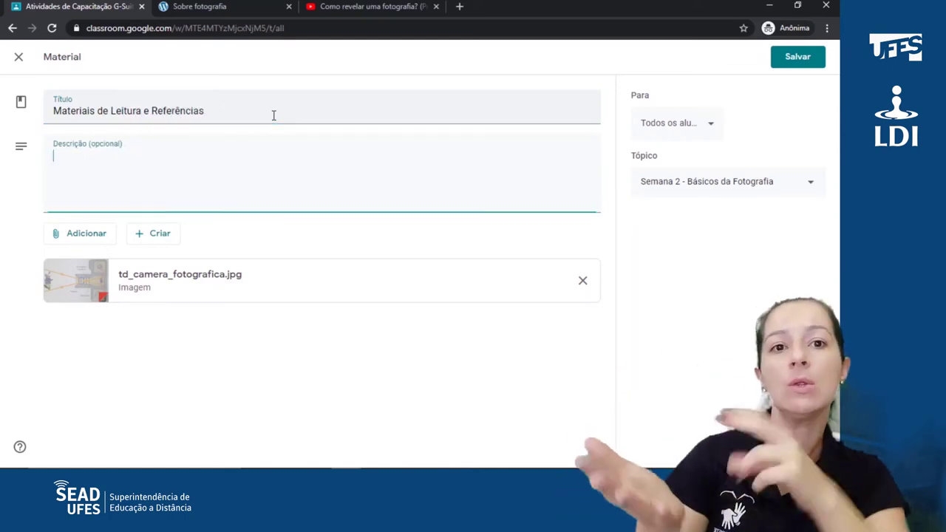
text(Estes são os materiais desta semana. Abraços.)
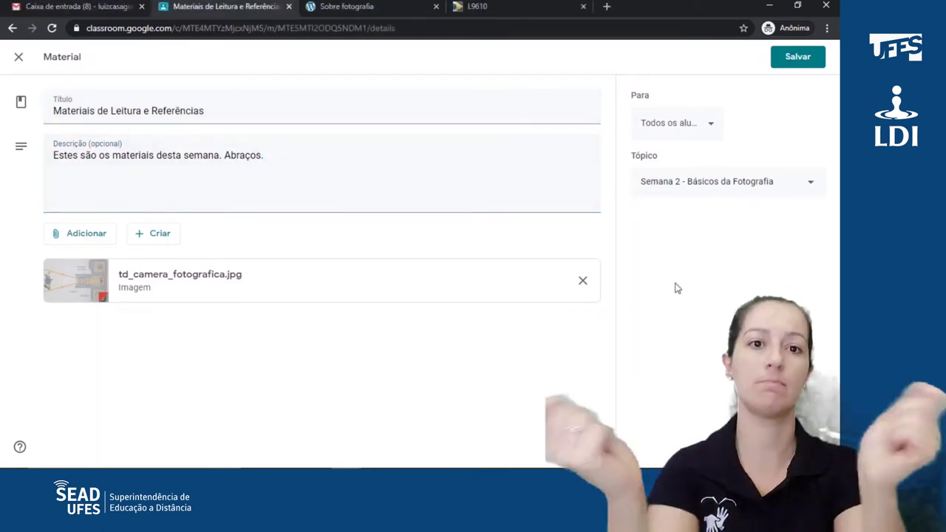
click(68, 234)
click(91, 278)
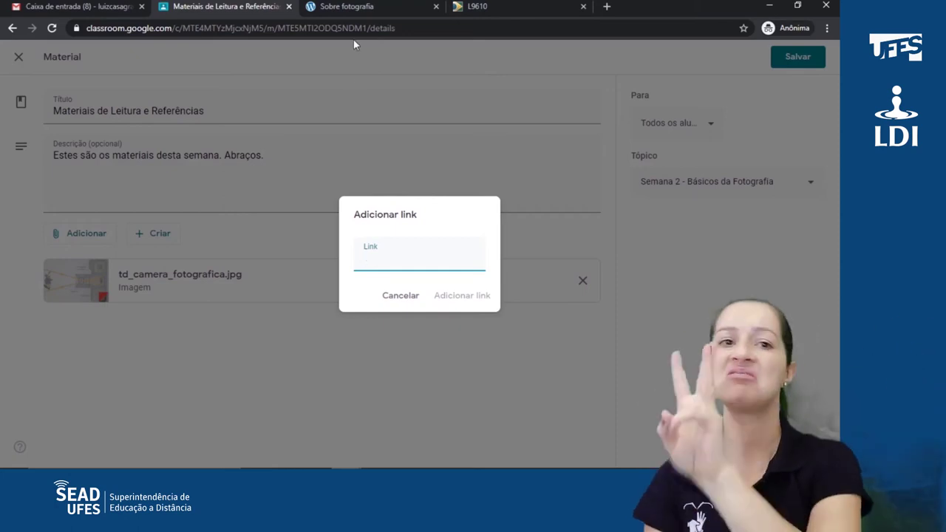
click(365, 4)
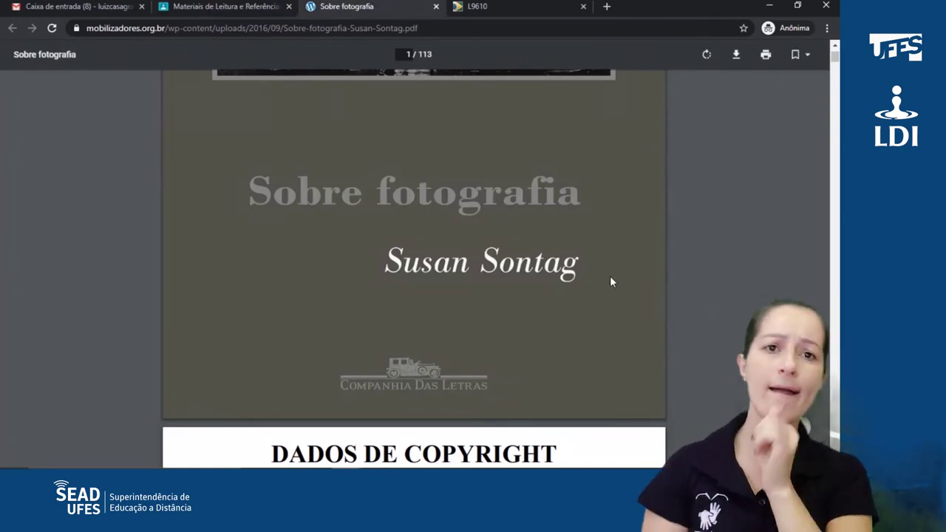
scroll(284, 244, down, 5)
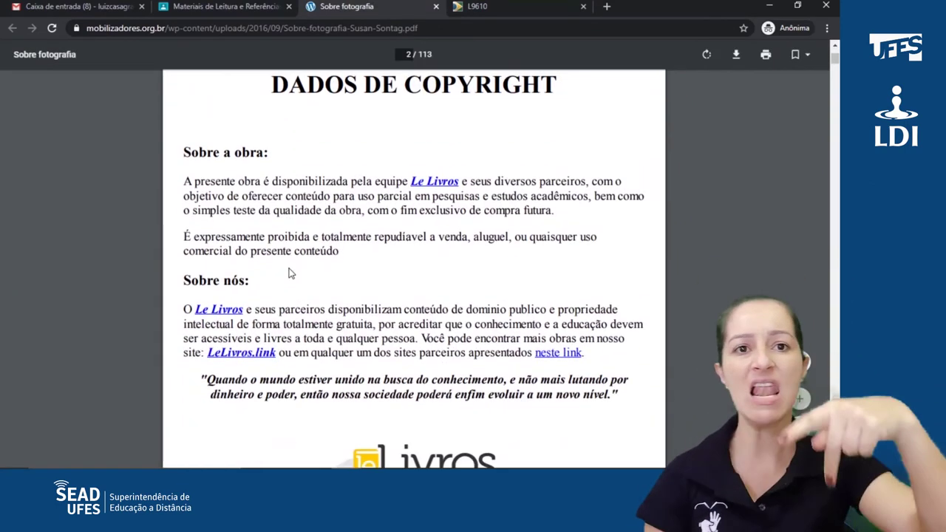
drag(277, 316, 506, 351)
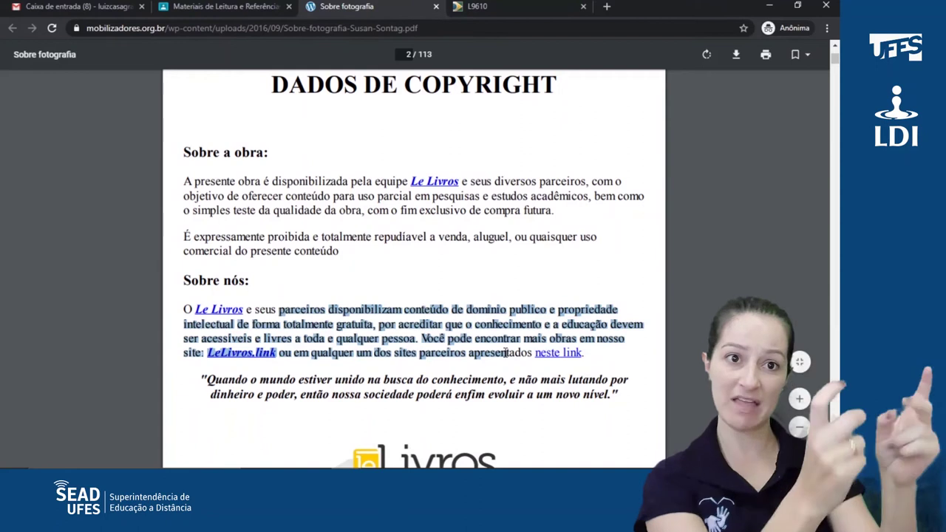
click(506, 352)
scroll(505, 347, up, 3)
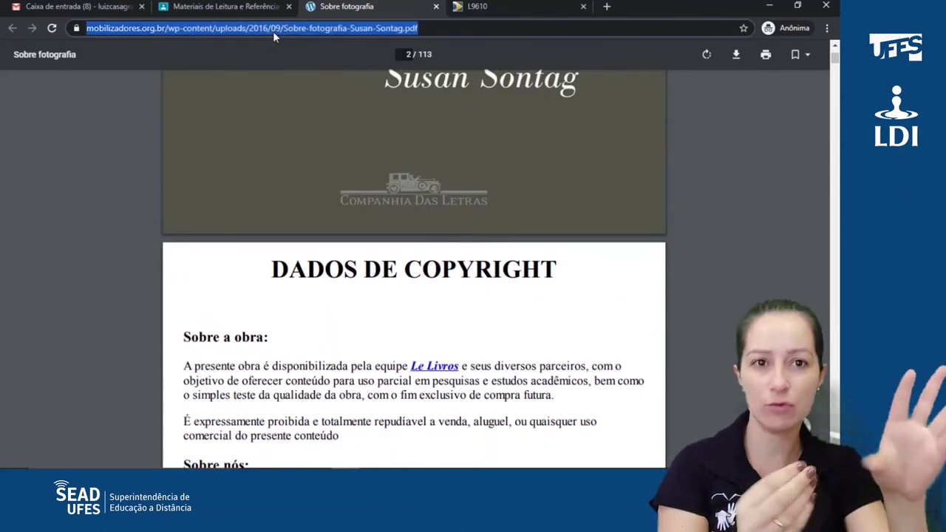
click(243, 6)
text(https://www.mobilizadores.org.br/wp-content/uploads/2016/09/Sobre-fotografia-Susan-Sontag.pdf)
click(452, 297)
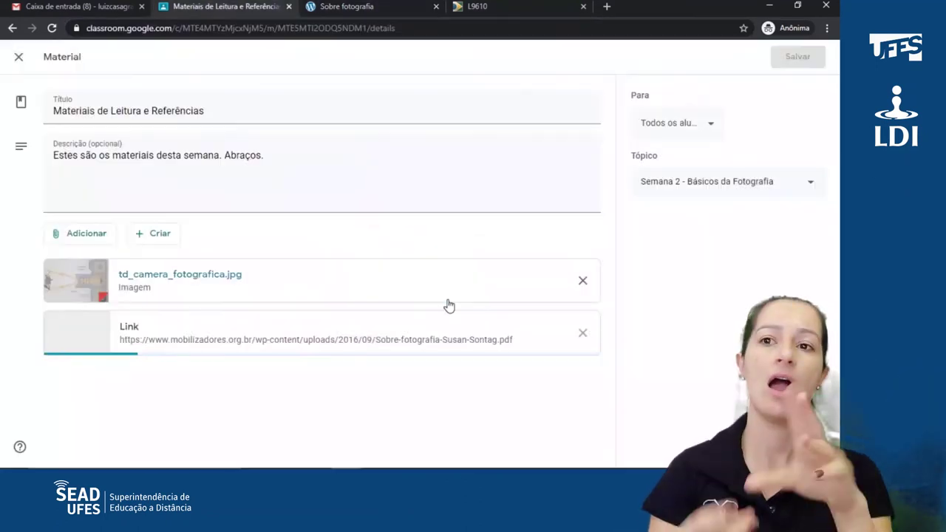
Step: Upload "Produção - Gravando com celulares, webcams ou câmeras.mp4" from the Capacitação G-Suite folder as a file attachment, and close the mail inbox page
click(84, 235)
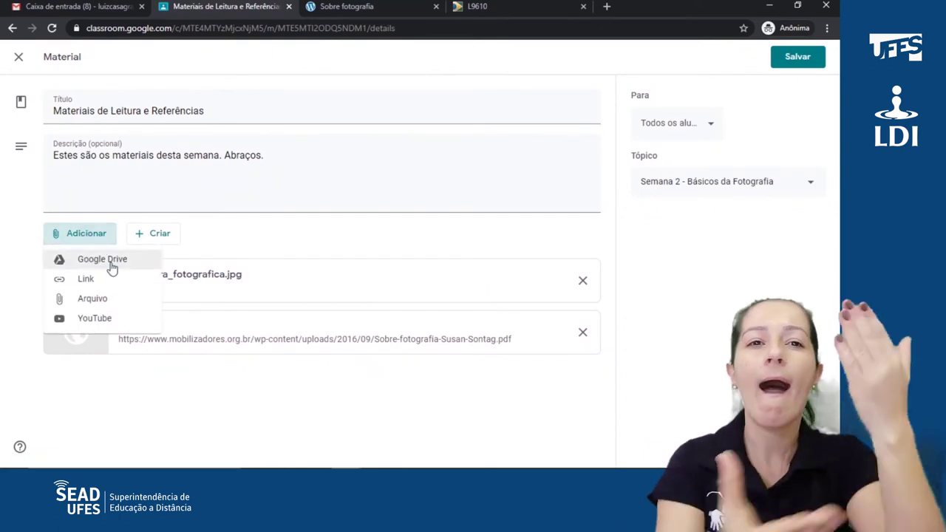
click(110, 301)
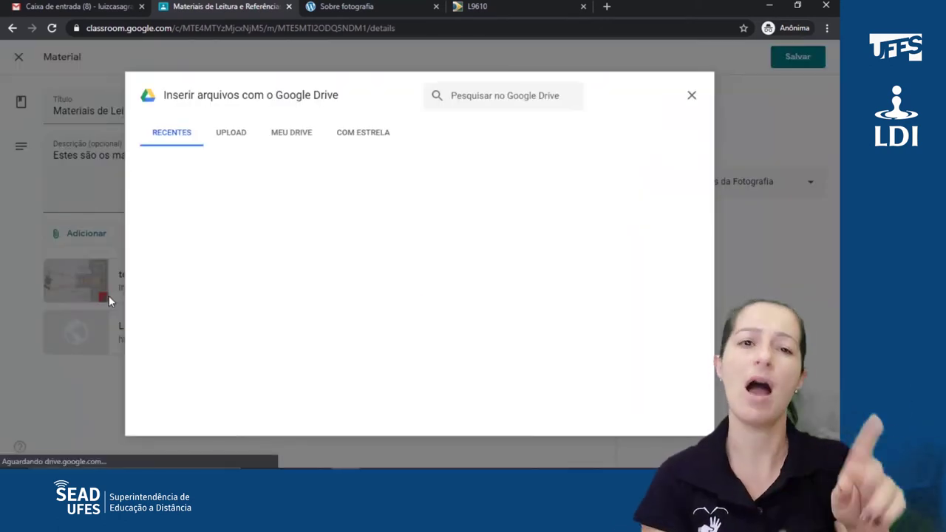
click(231, 133)
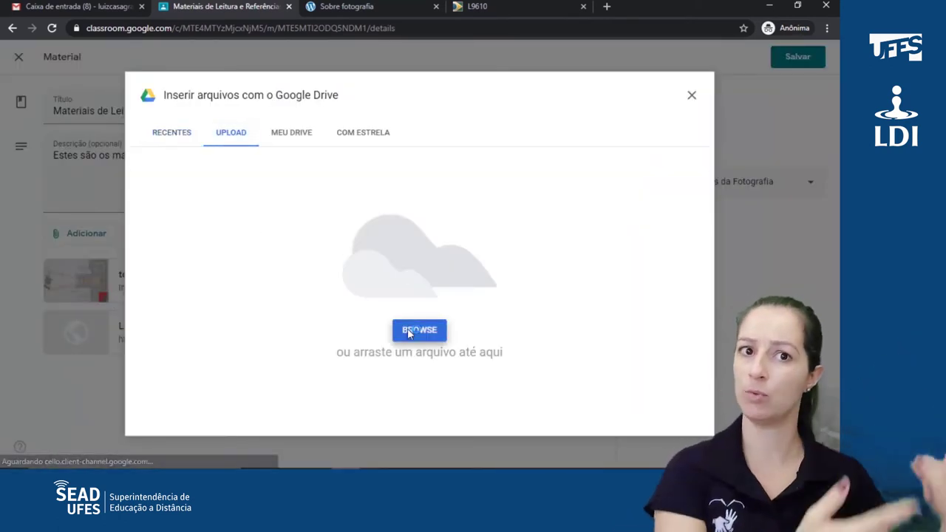
click(400, 323)
click(492, 207)
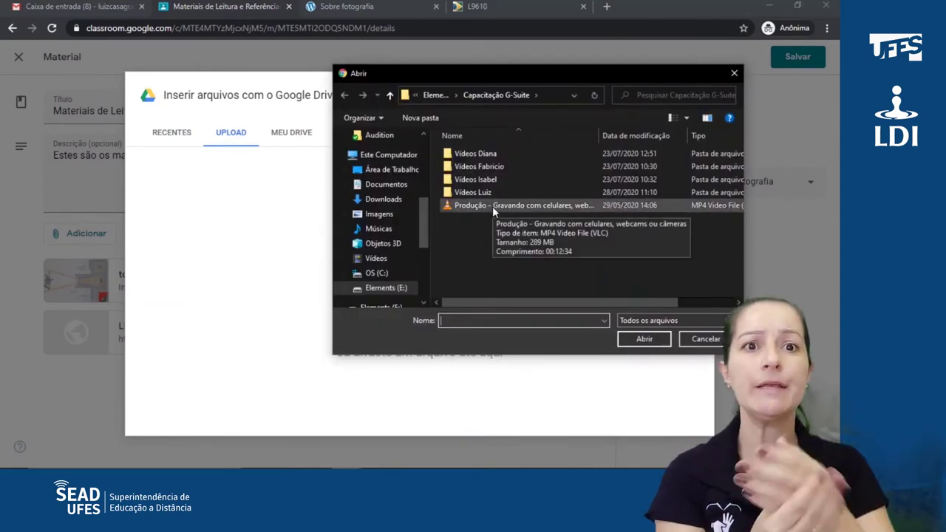
click(644, 339)
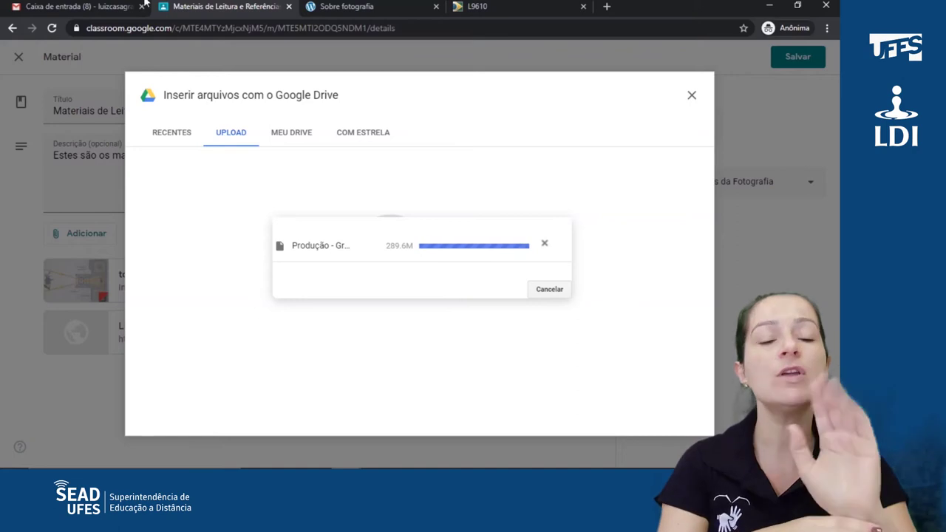
click(141, 6)
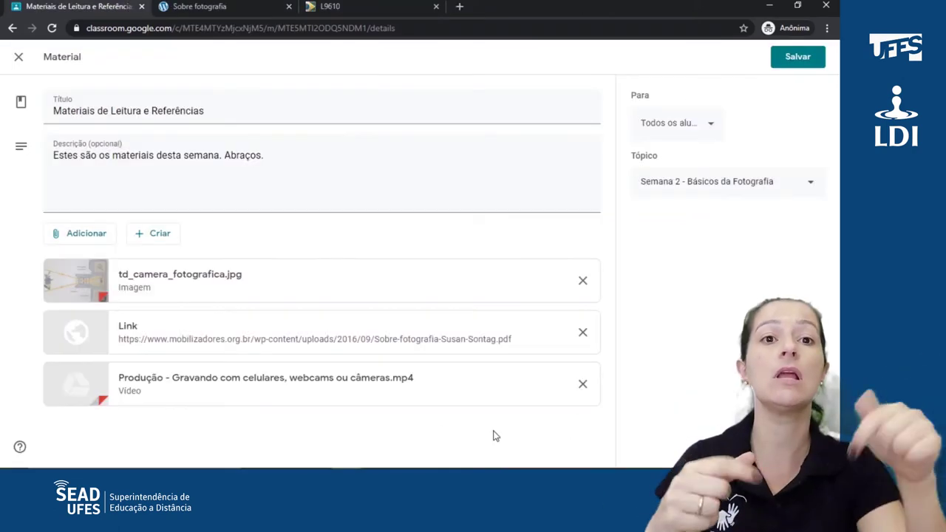
Step: Preview the attached Produção video in Google Drive, close the preview and return to the material
click(340, 384)
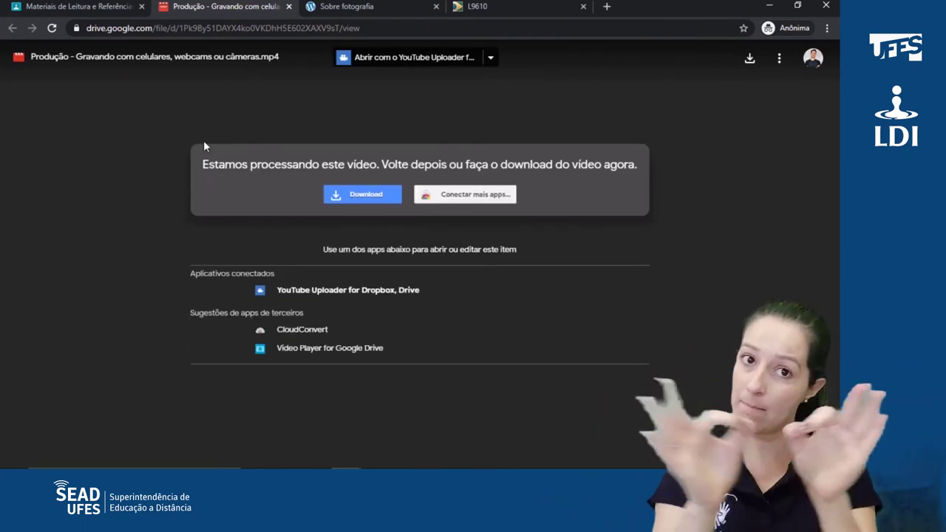
click(289, 7)
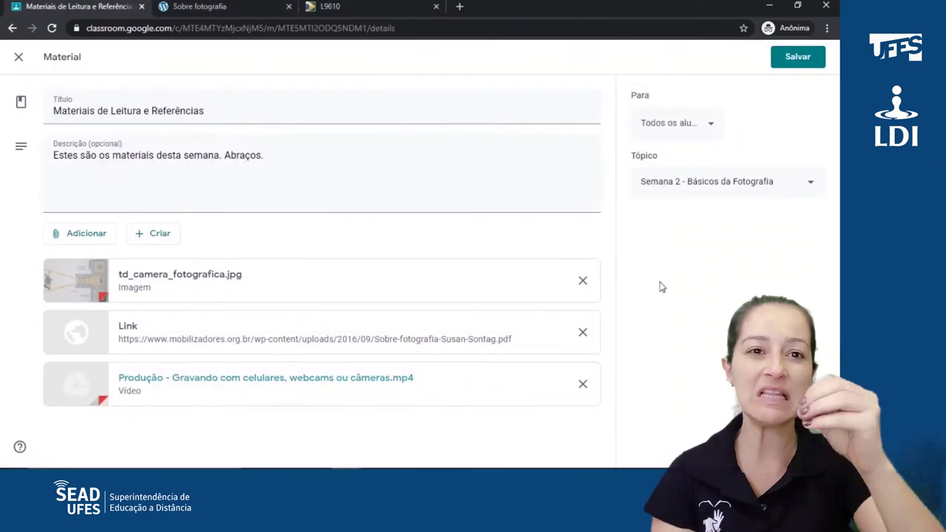